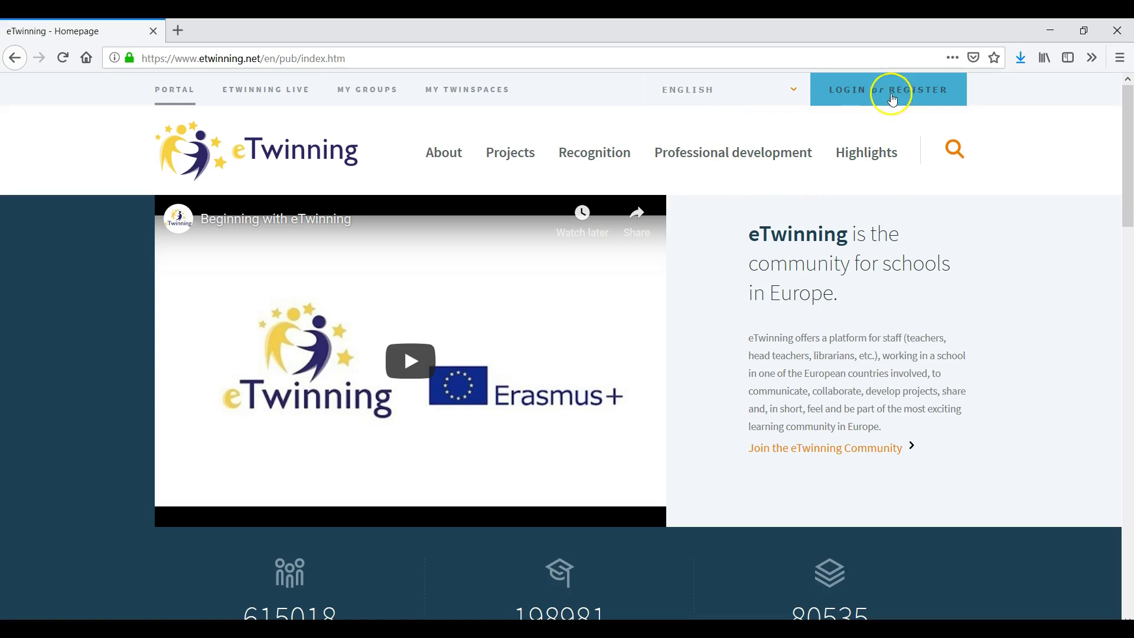
Log in to the eTwinning account with the username and account password, and decline saving the login in the browser.
left_click(863, 90)
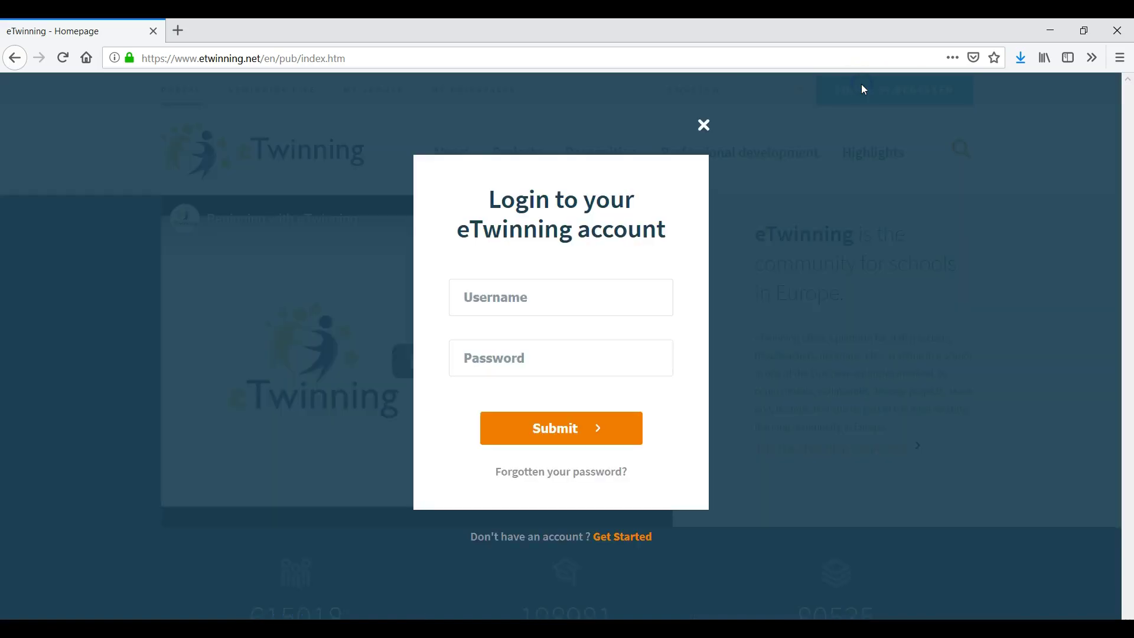
left_click(535, 295)
type("ude")
key("Tab")
type("******")
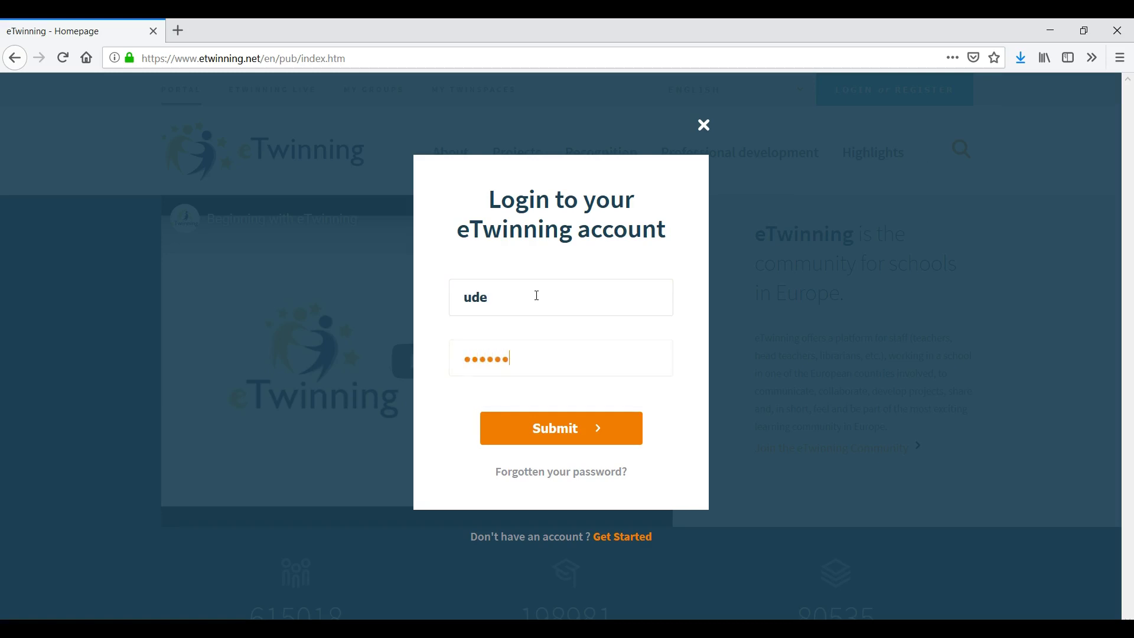
key("Return")
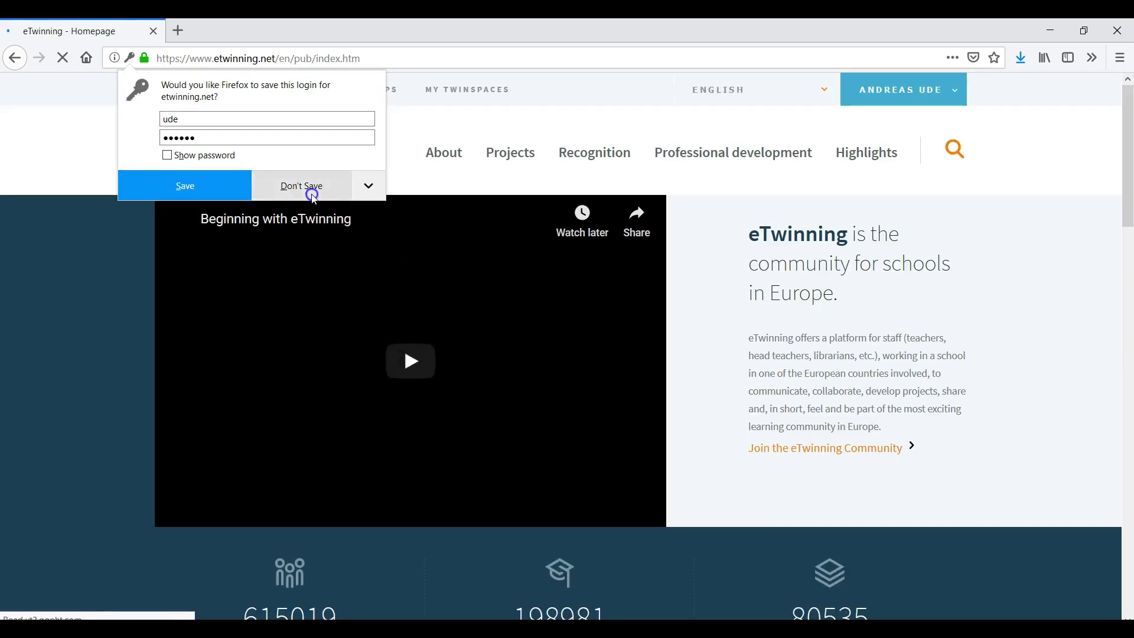
left_click(307, 185)
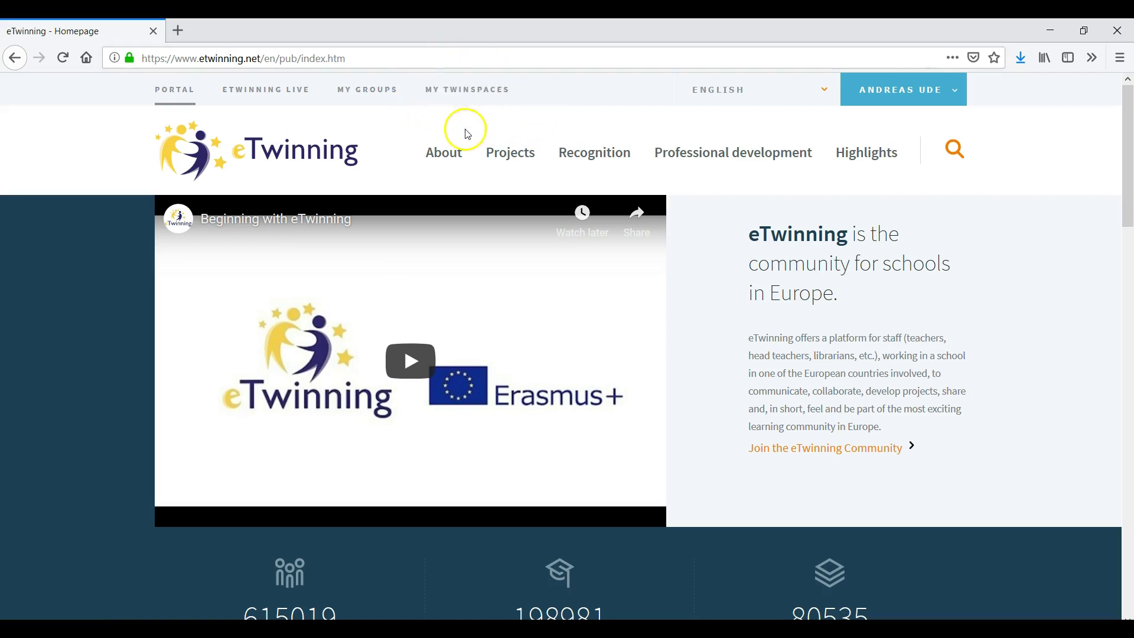
Look through the list of own TwinSpaces and open the project "Different approaches to sustainability in France and Germany".
left_click(465, 92)
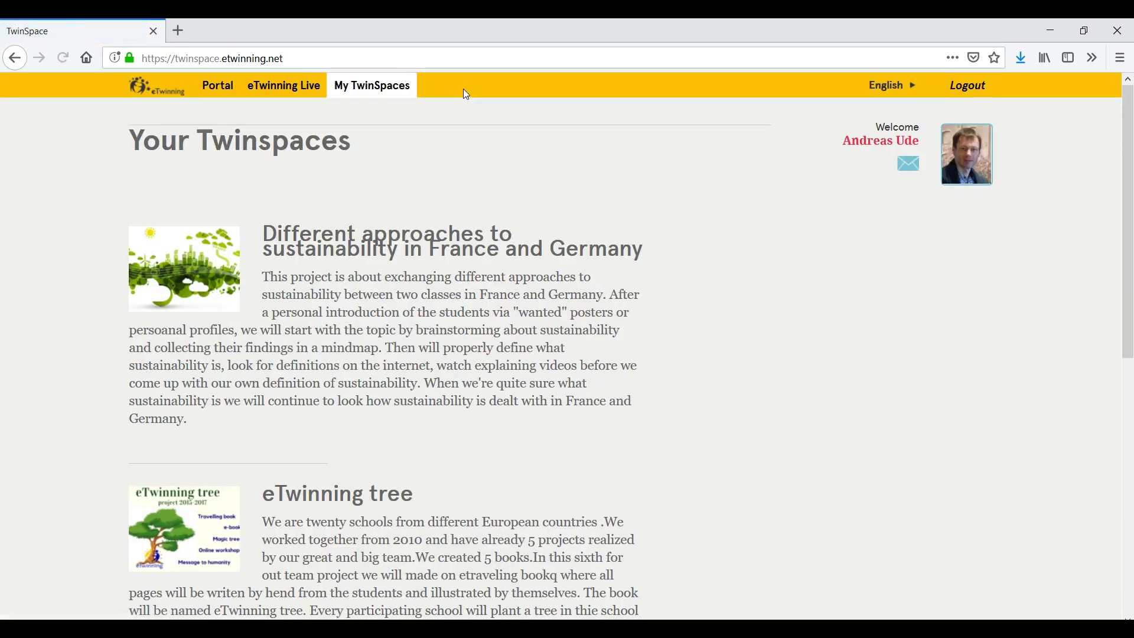
left_click(433, 129)
scroll(1129, 562, "down", 8)
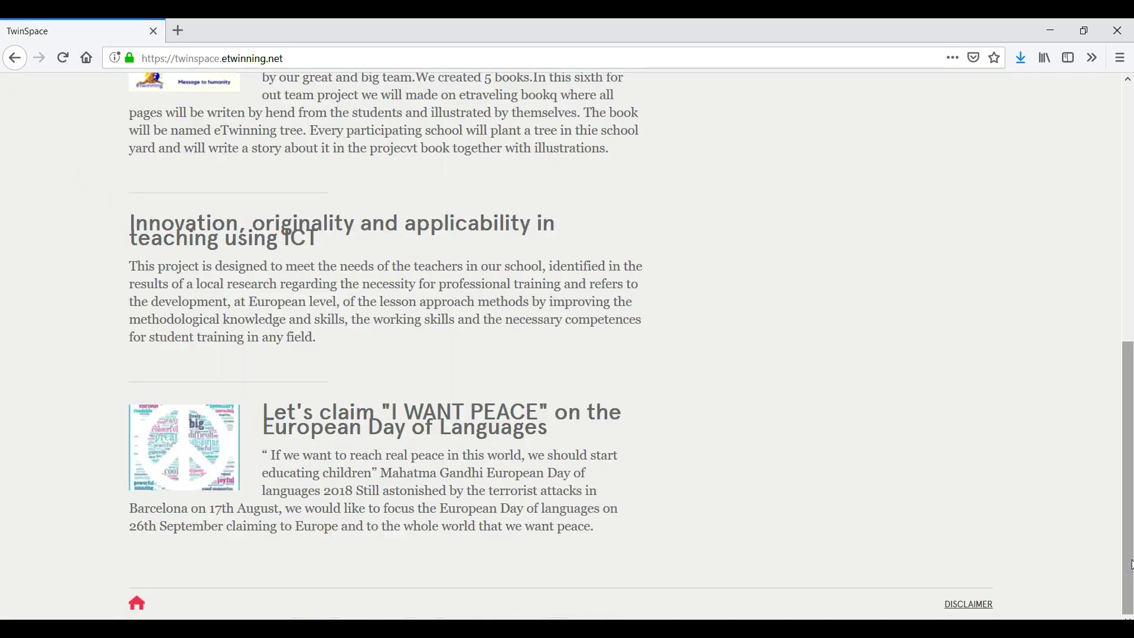
left_click(1129, 108)
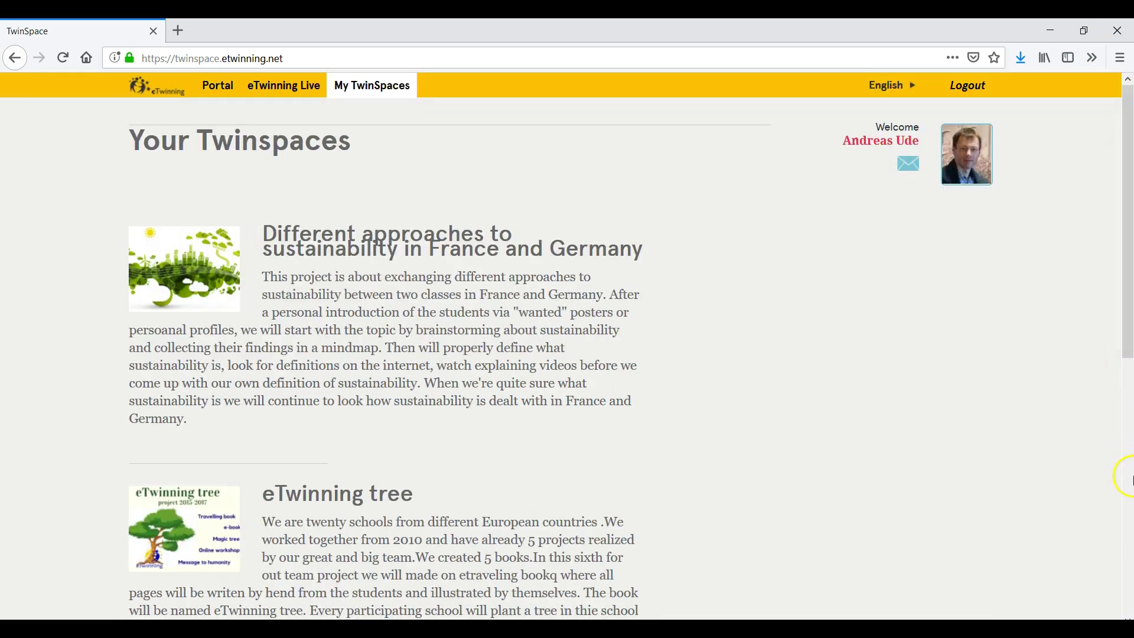
left_click(1130, 477)
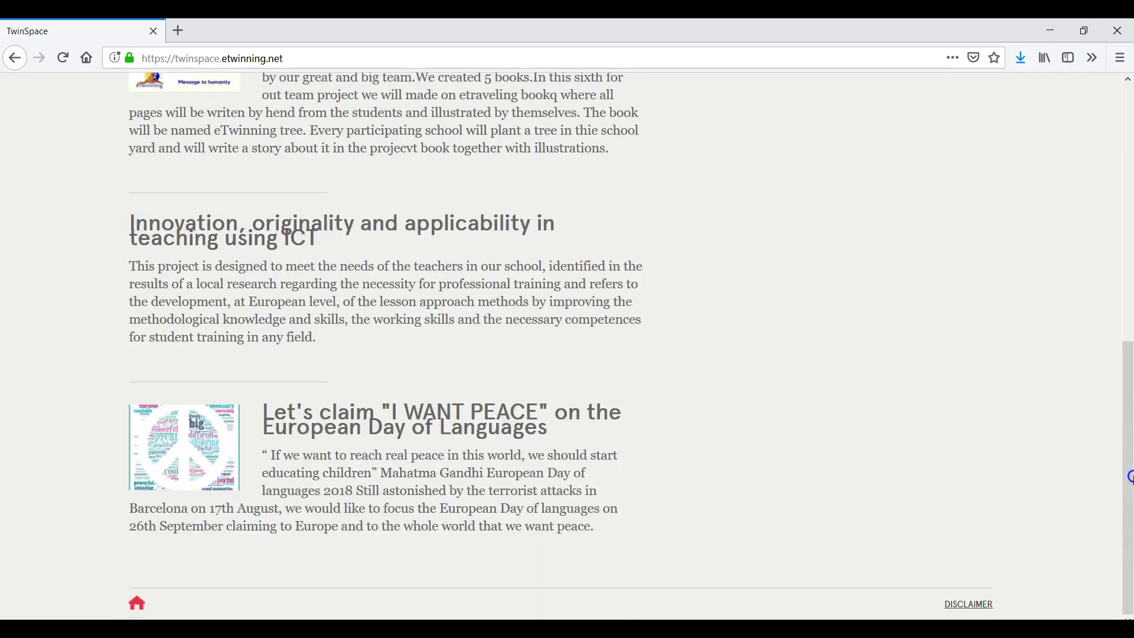
left_click(1126, 94)
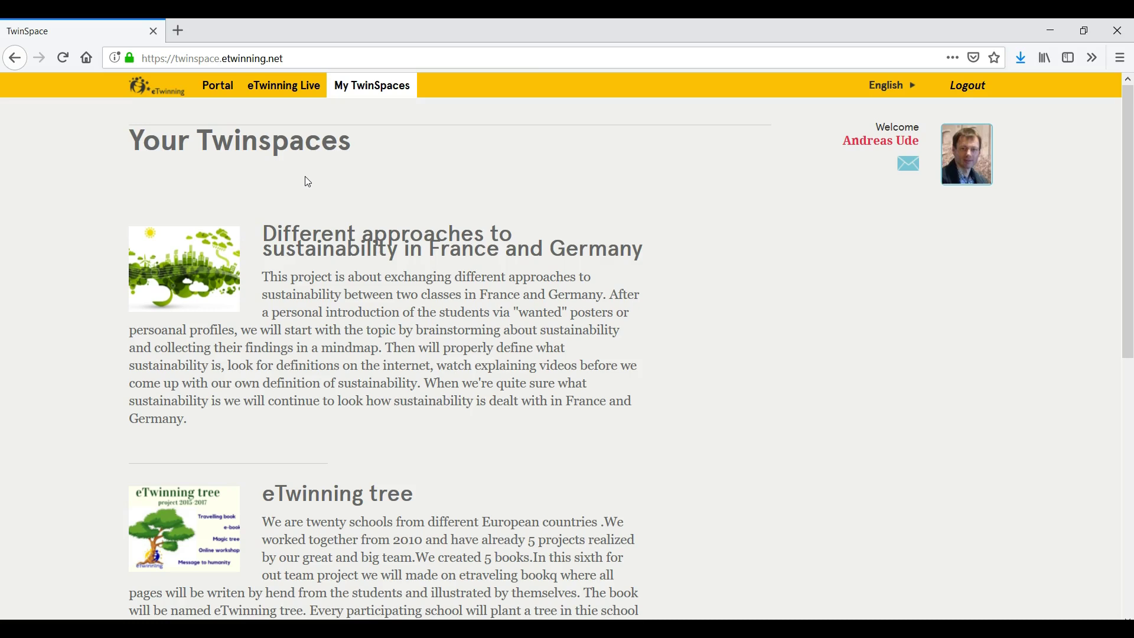
left_click(376, 252)
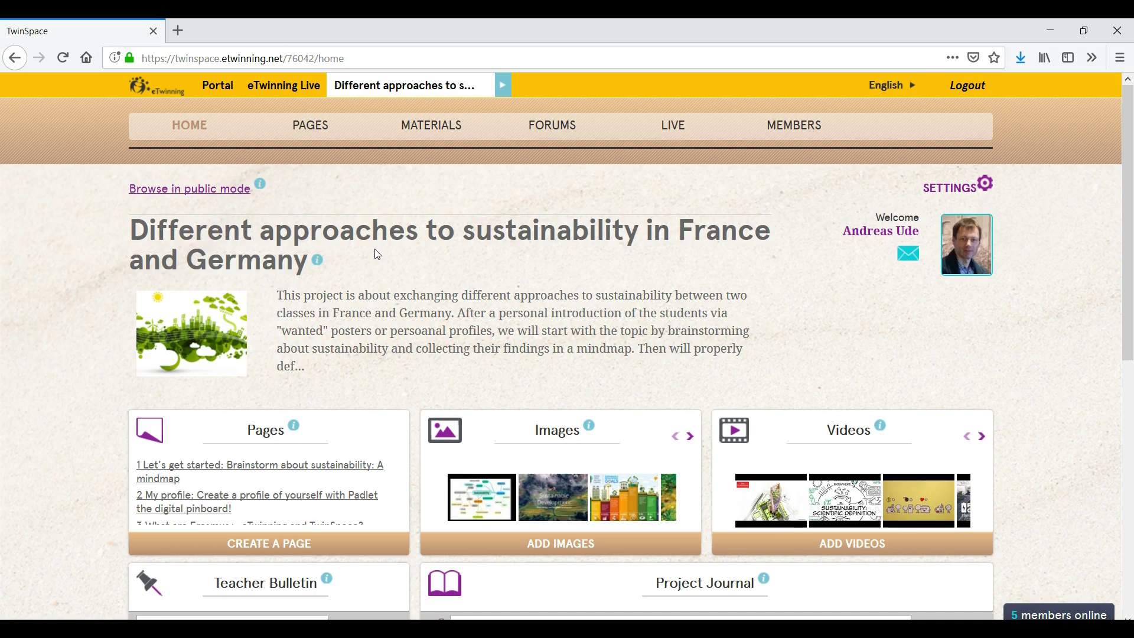
Preview the TwinSpace home page in public mode, including its Project Journal, and return to normal mode.
left_click(31, 142)
left_click(205, 191)
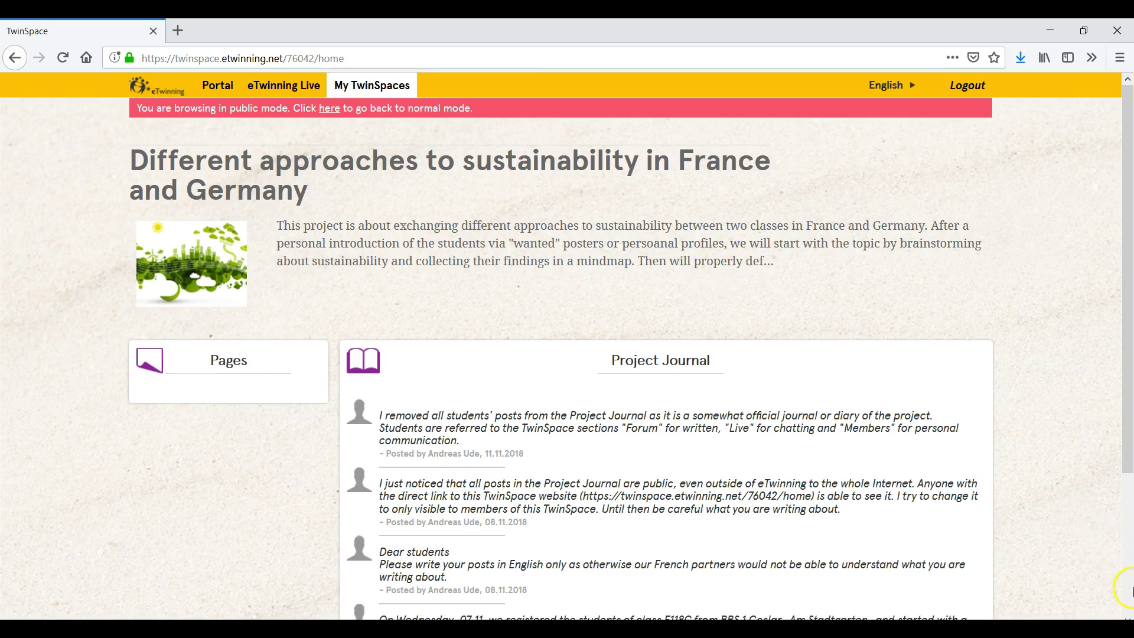
left_click(1128, 588)
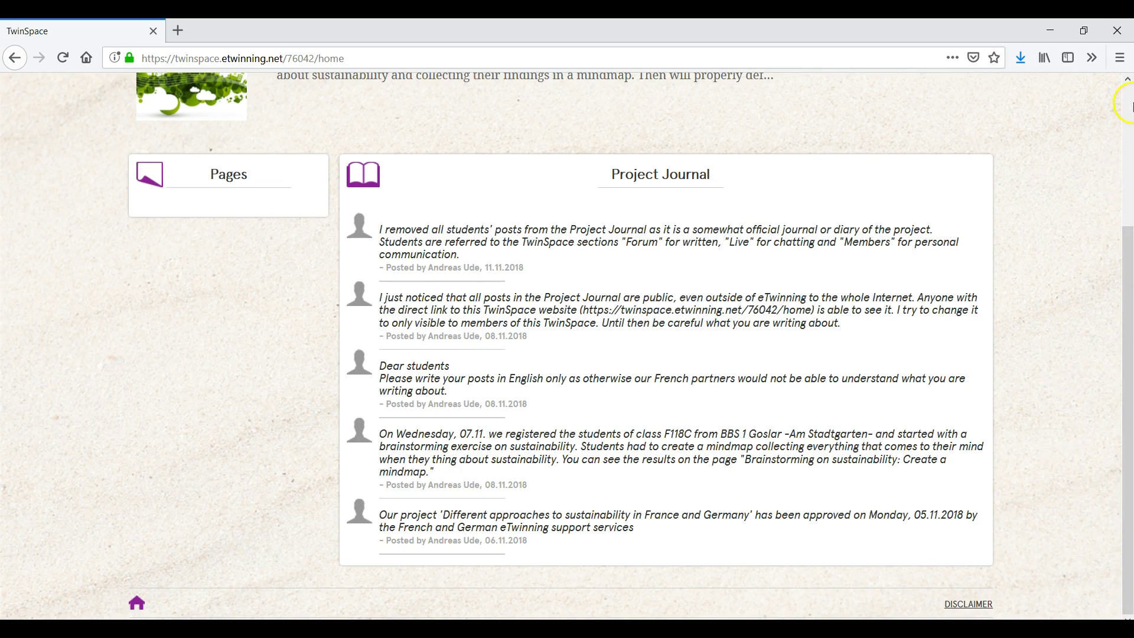
left_click(1130, 104)
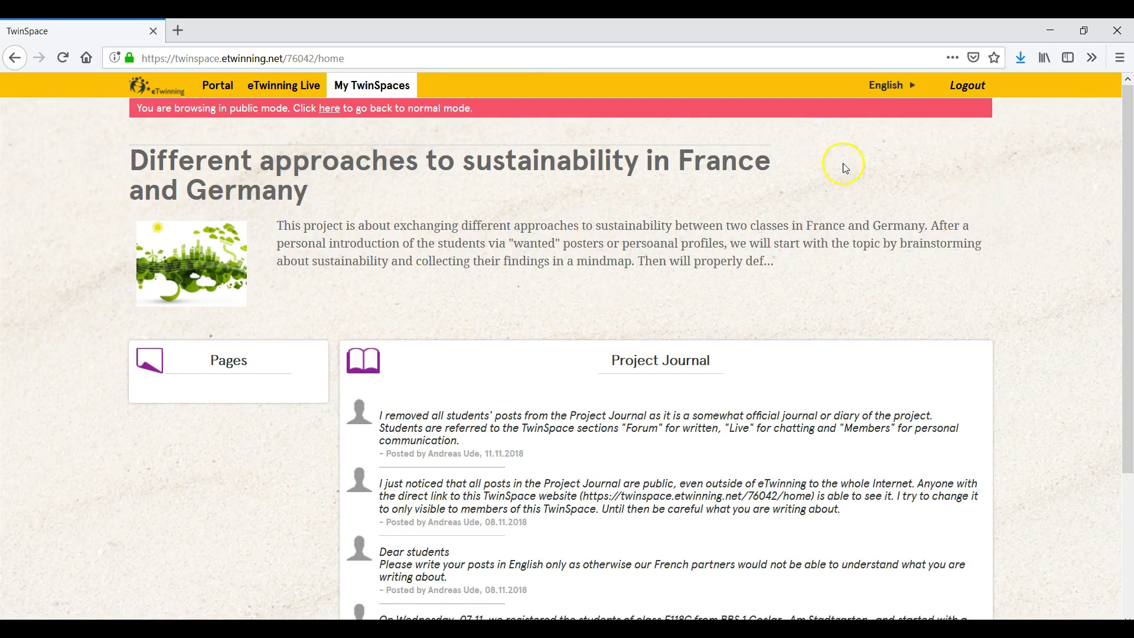
left_click(333, 114)
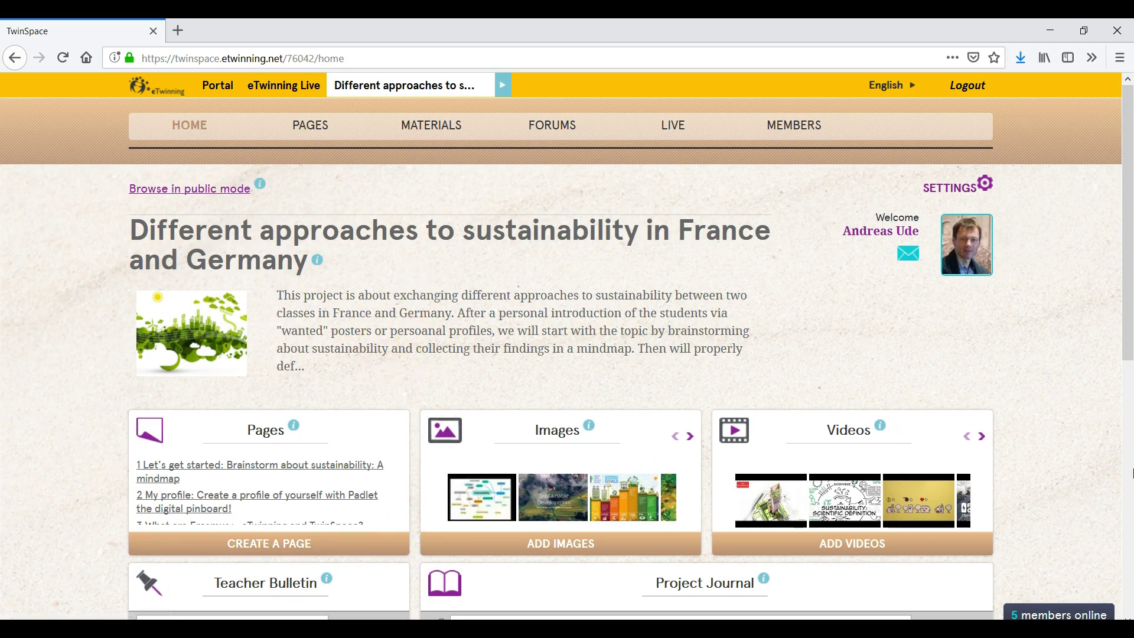
Review the Teacher Bulletin and Project Journal on the home page, and open the project's Pages section at the mindmap page.
scroll(1131, 473, "down", 10)
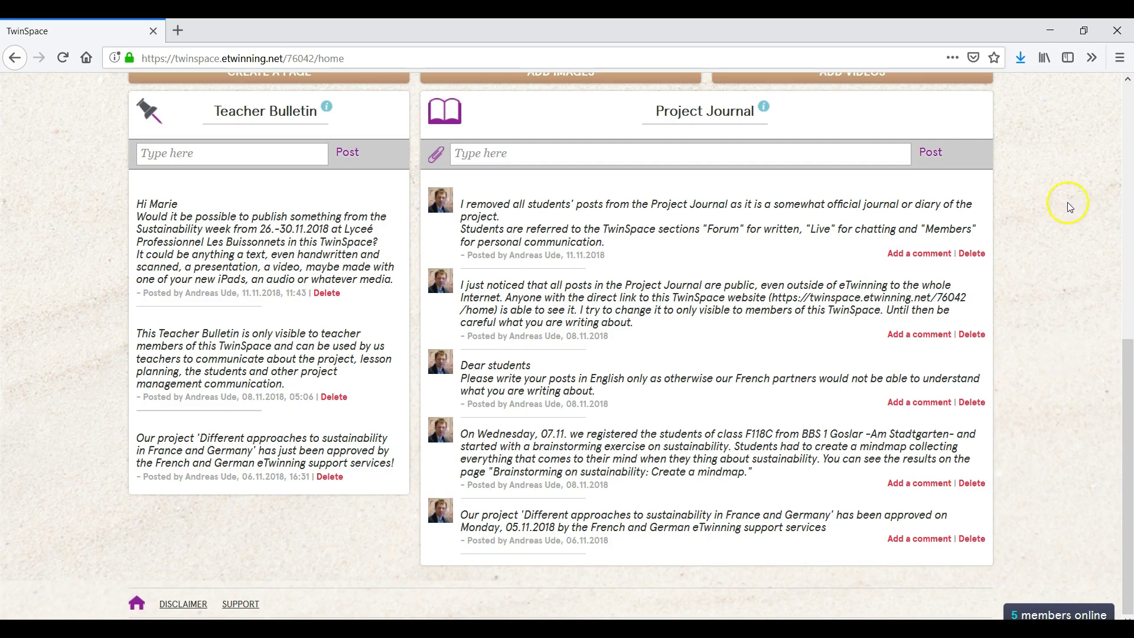
left_click(1129, 107)
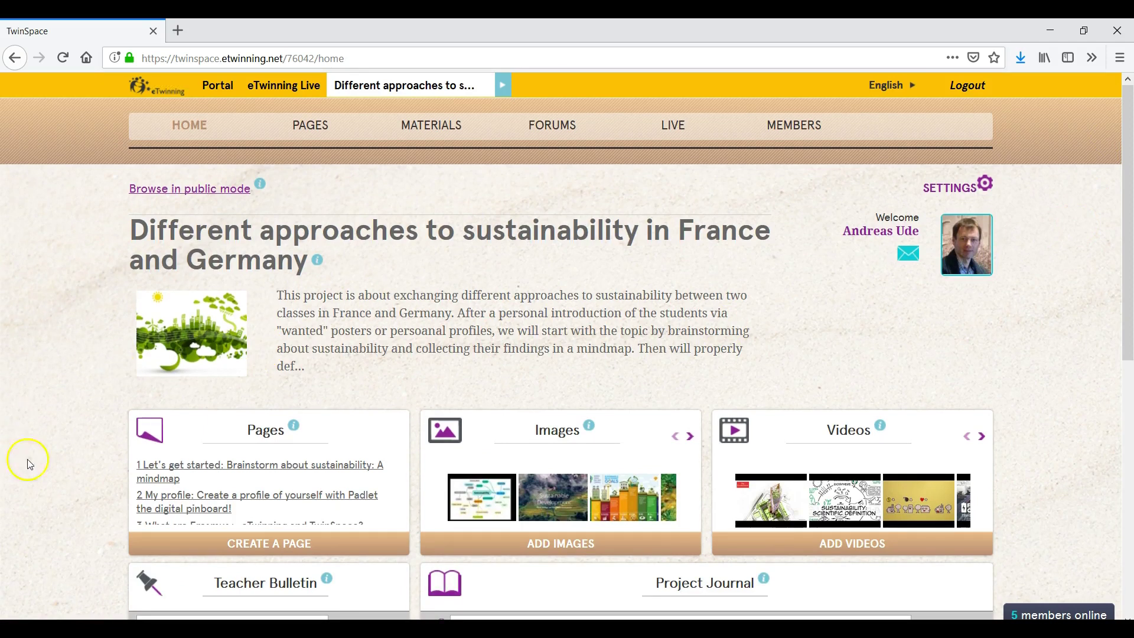
left_click(308, 126)
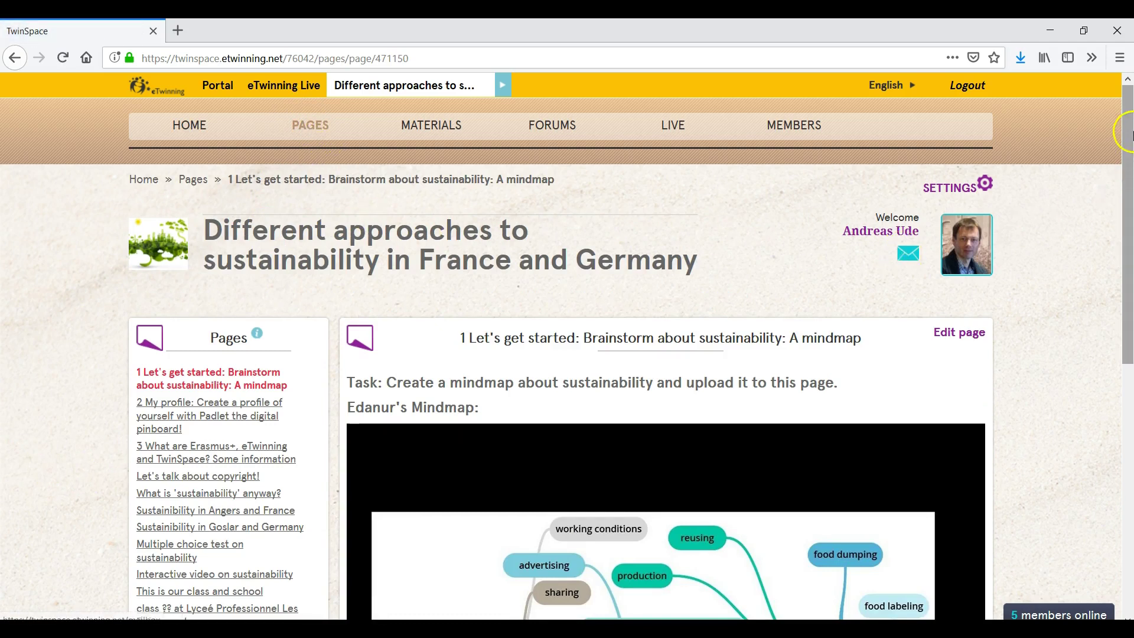
left_click_drag(1129, 126, 1129, 236)
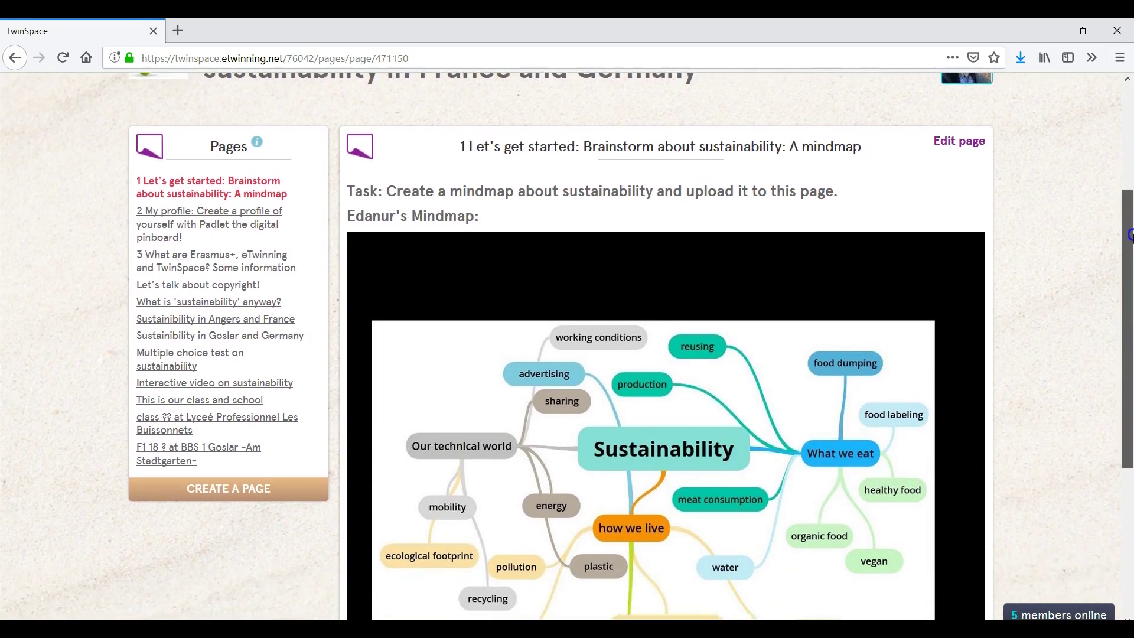
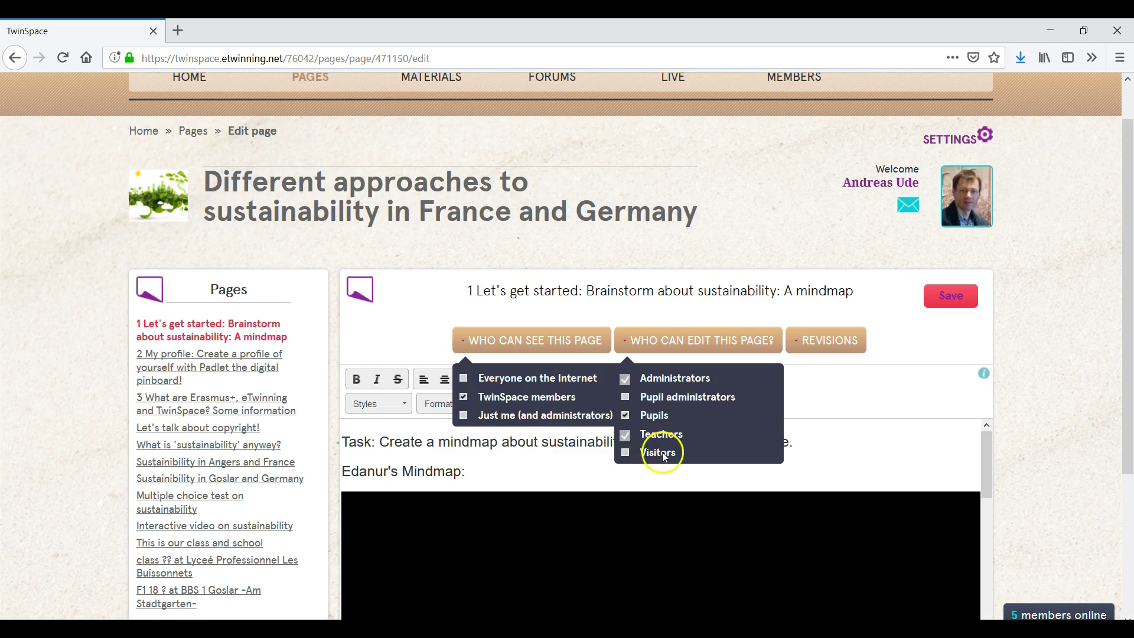
Show the mindmap page's revisions, collapse its visibility, editing-rights and revision lists, and save the page.
left_click(797, 343)
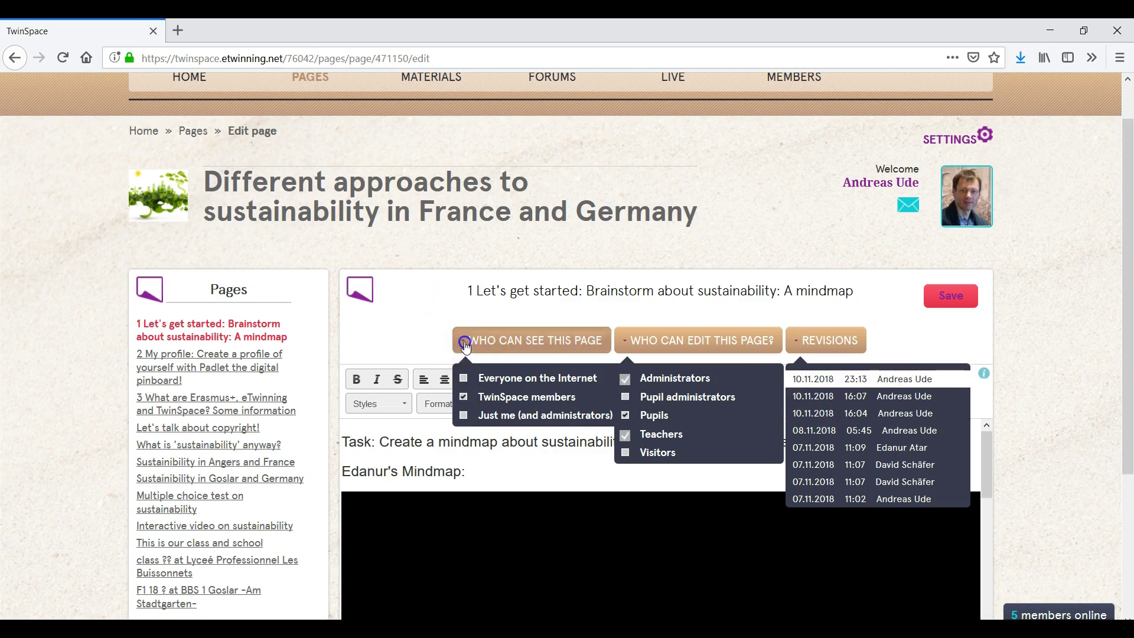
left_click(465, 348)
left_click(623, 346)
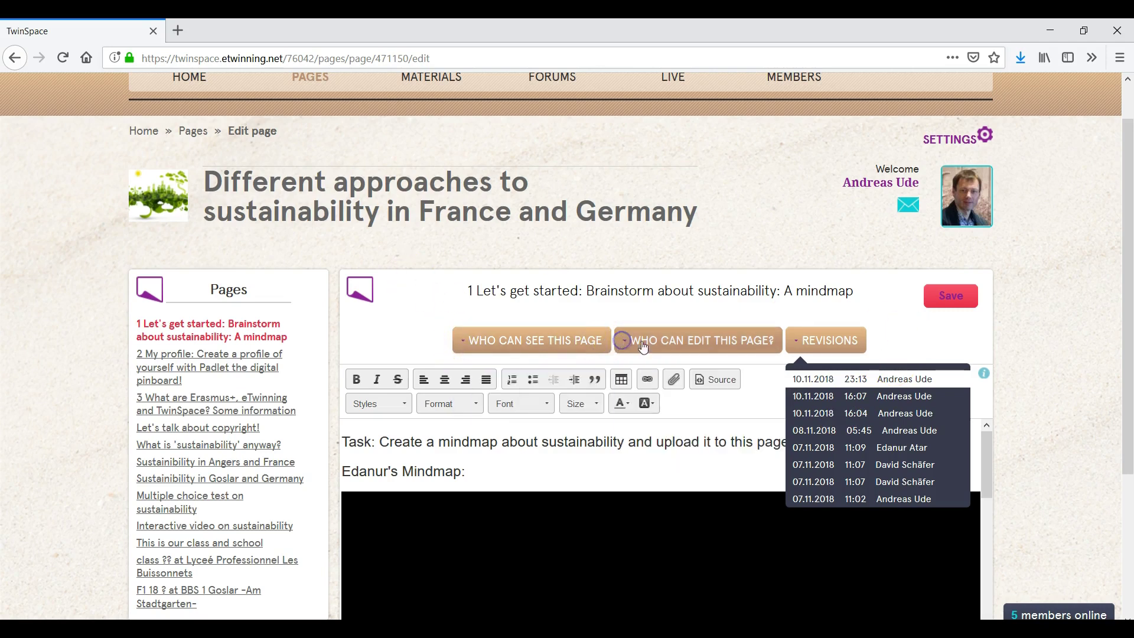
left_click(799, 348)
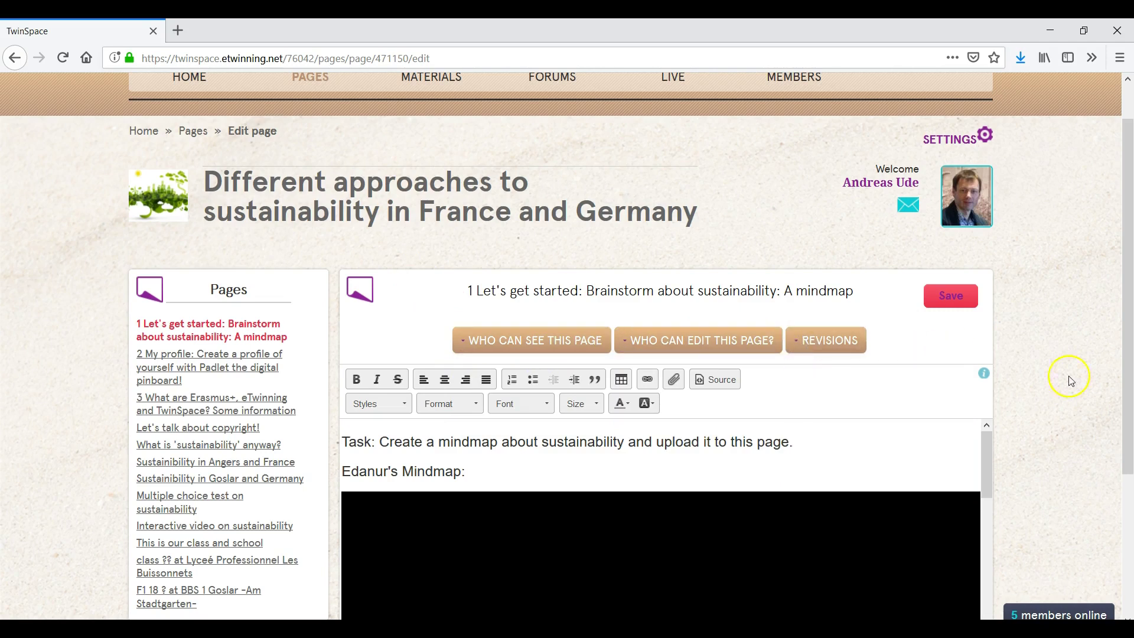
left_click(1128, 506)
left_click(1128, 169)
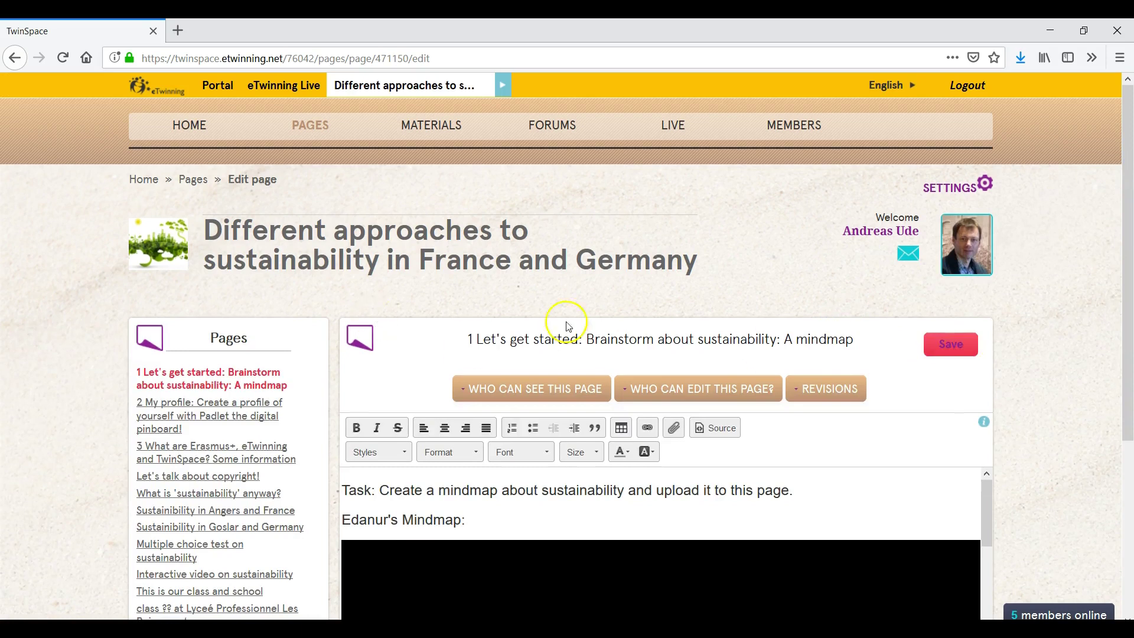
left_click(965, 354)
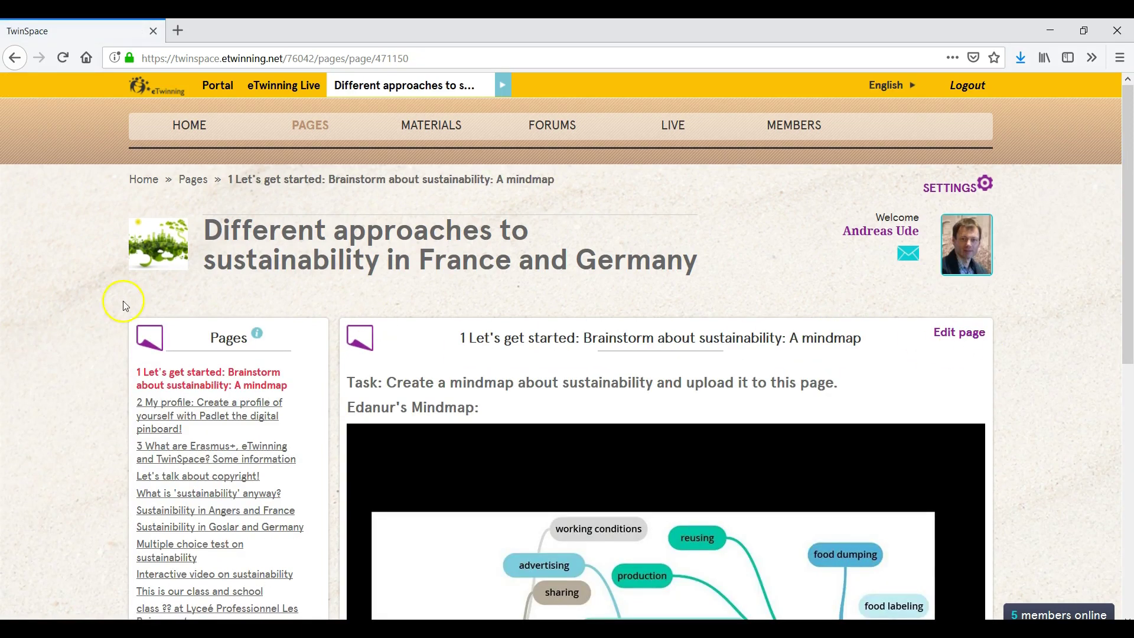
Open the page "2 My profile: Create a profile of yourself with Padlet the digital pinboard!" and view its task and Padlet wall.
left_click_drag(1129, 175, 1127, 219)
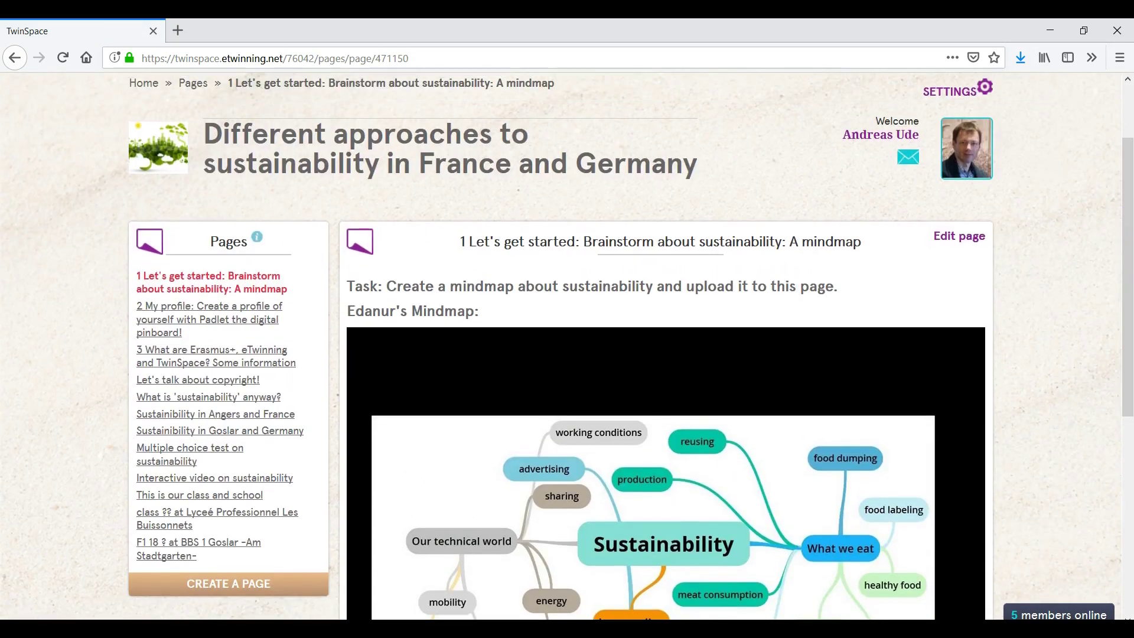
left_click(161, 320)
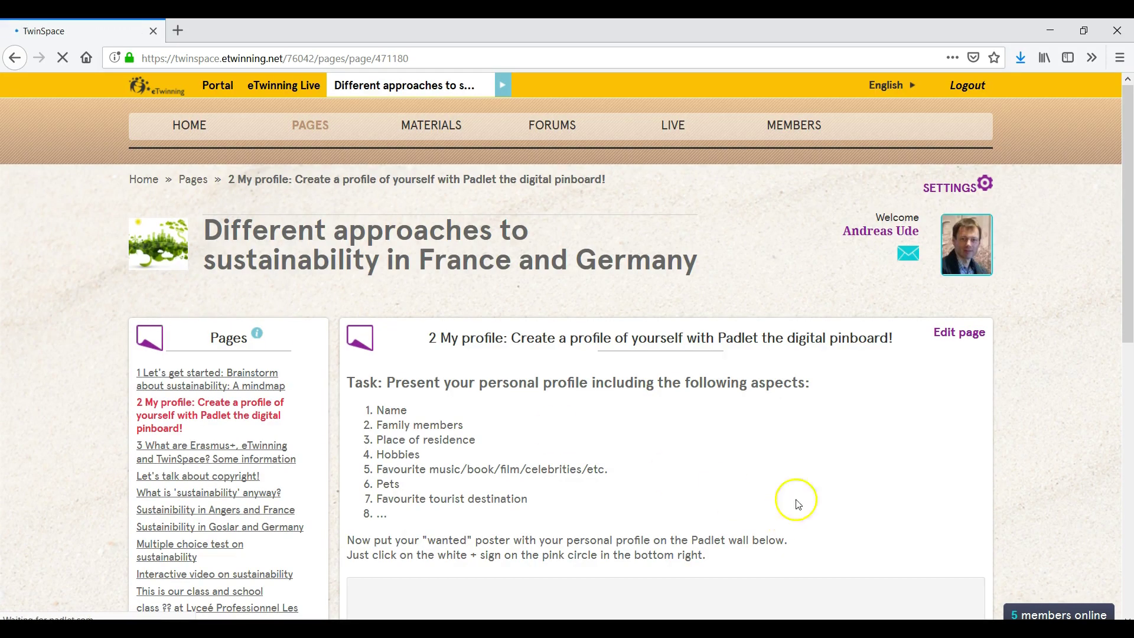
left_click_drag(1128, 127, 1130, 184)
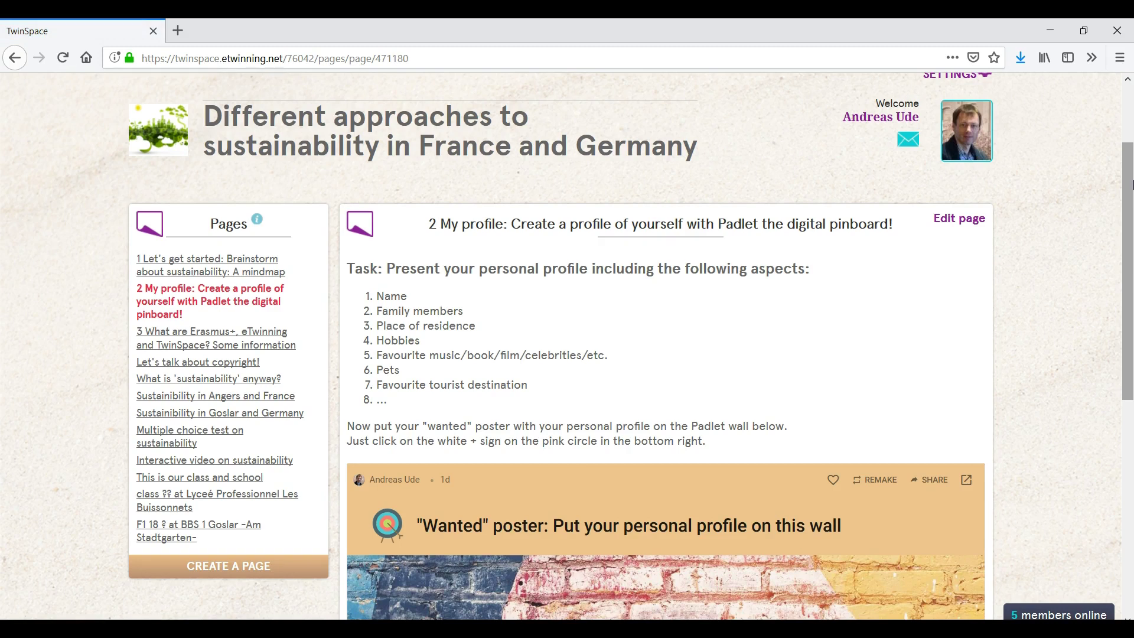
left_click_drag(1129, 177, 1130, 341)
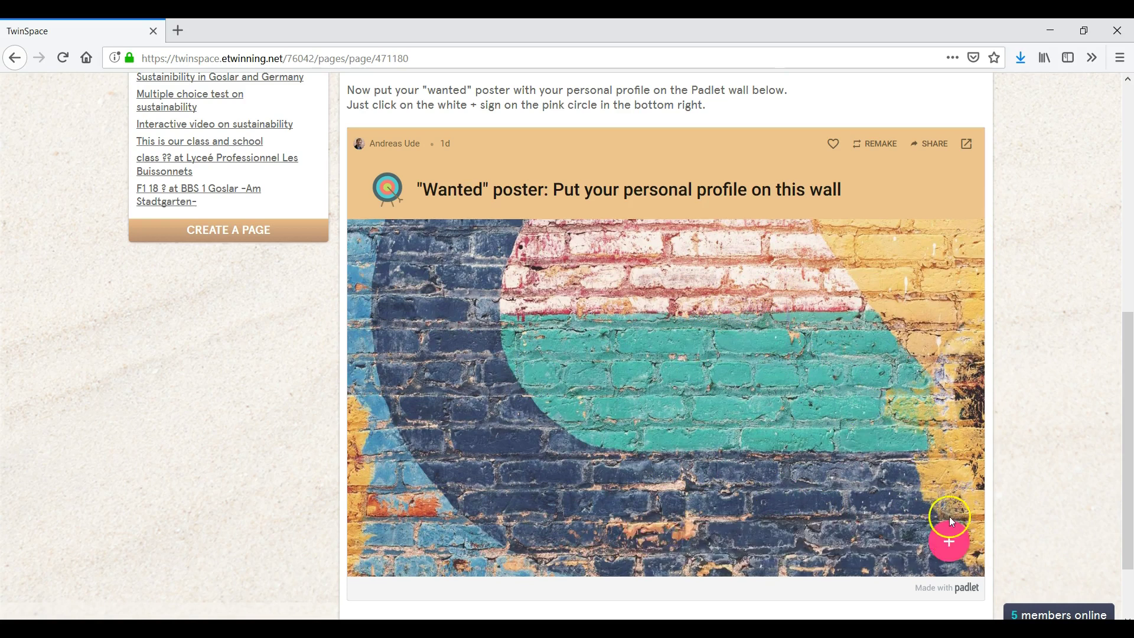
Add a post titled "Hello I am a student in Germany" with the text "My Name is ..." to the Padlet wall.
left_click(949, 549)
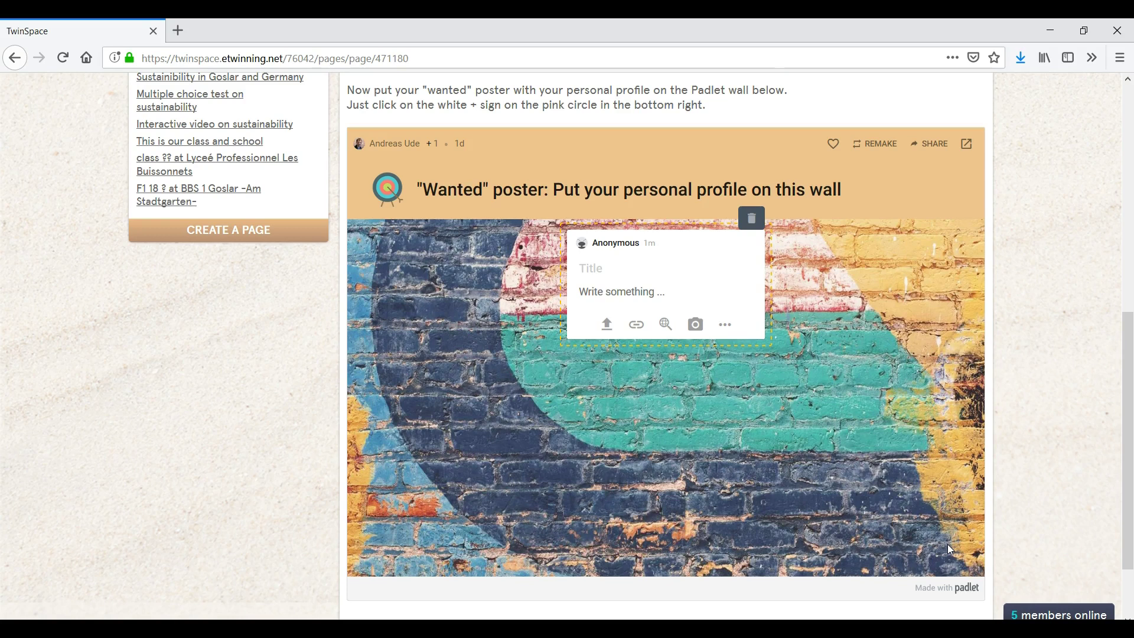
type("Hello I am a student")
key("BackSpace")
key("BackSpace")
type("t")
key("BackSpace")
key("BackSpace")
type("nt in Germ")
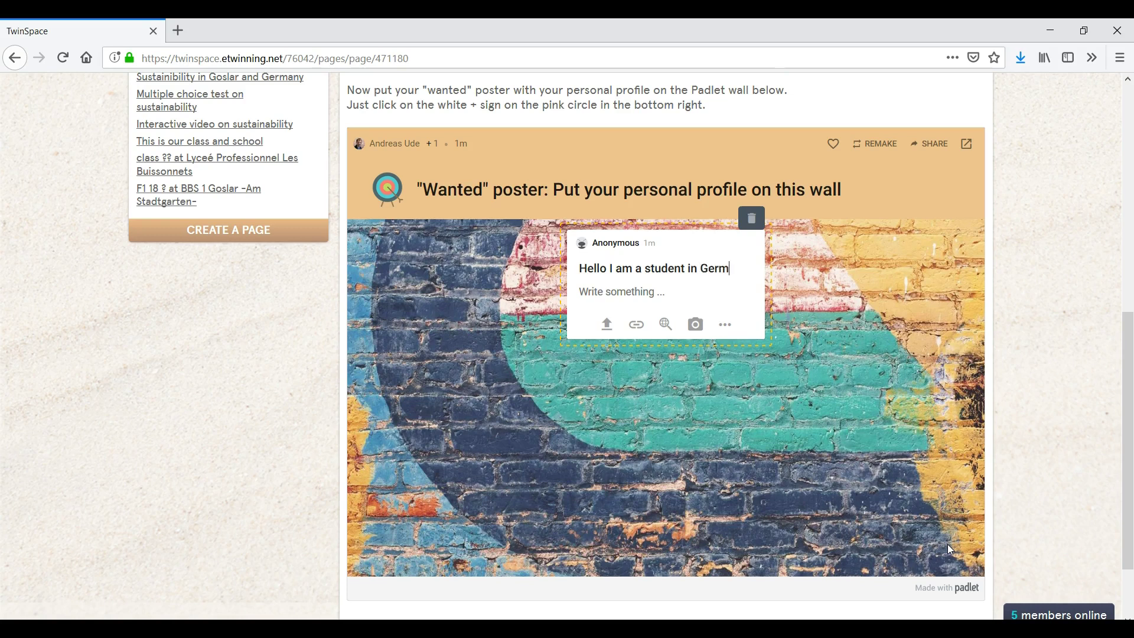
type("any")
key("Tab")
type("My Name is ...")
left_click(518, 388)
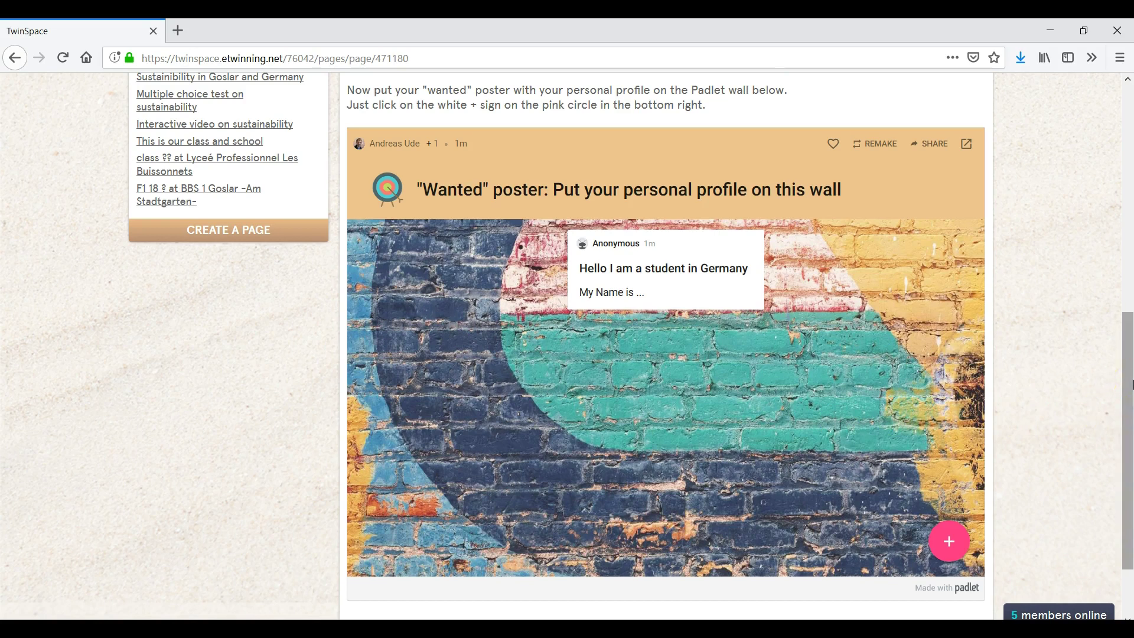
View the page "Sustainibility in Angers and France" and open the images in the project's Materials section.
left_click_drag(1130, 387, 1119, 224)
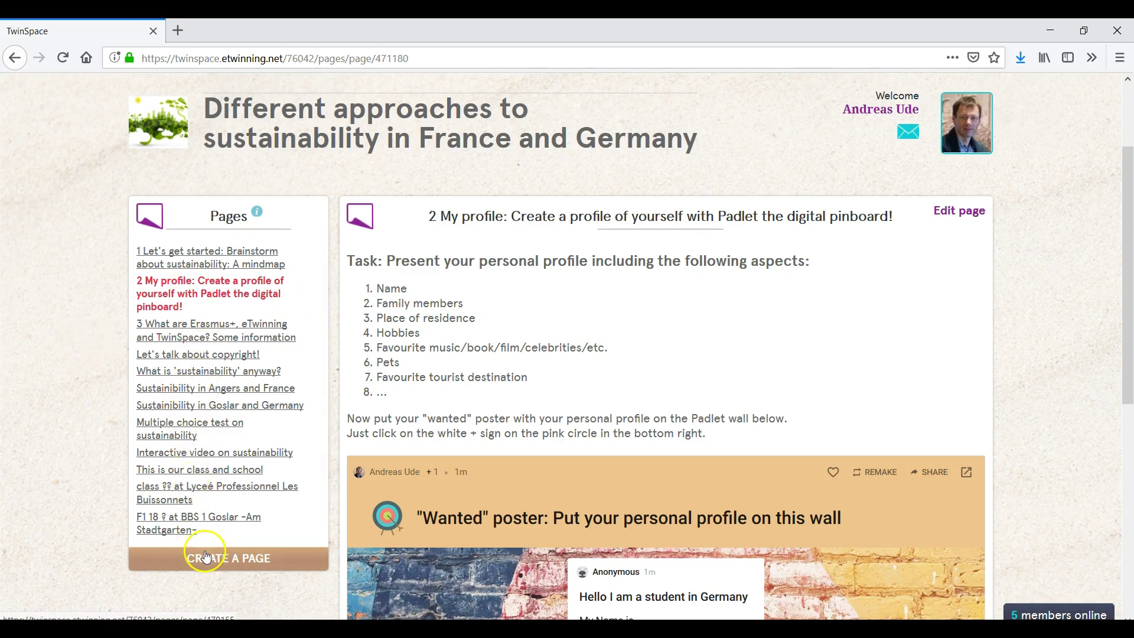
left_click(1127, 109)
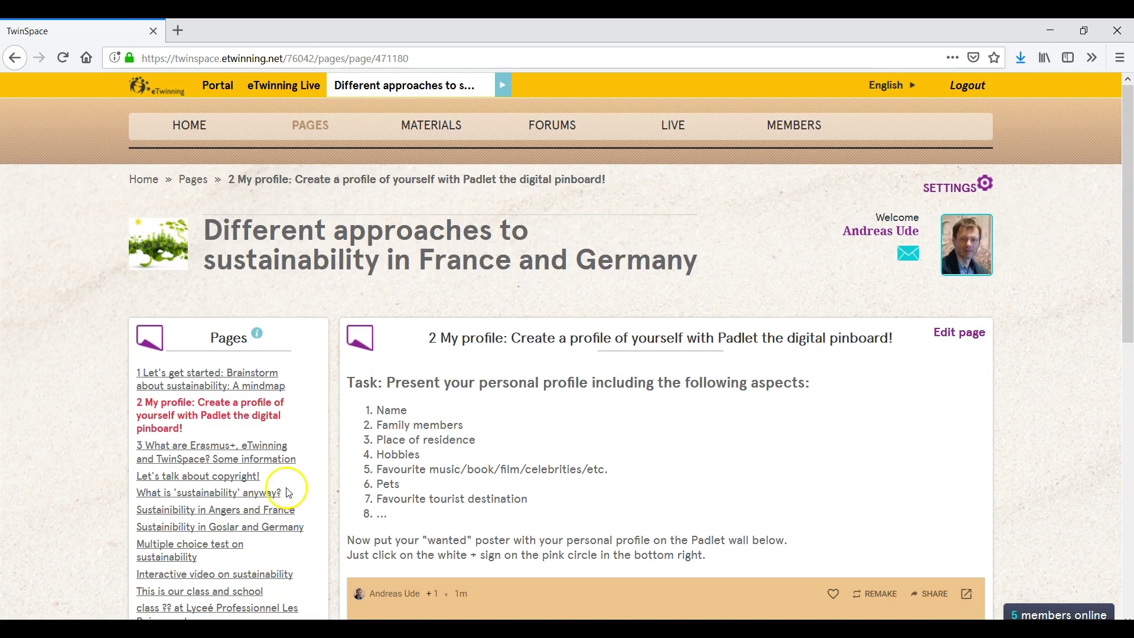
left_click(183, 511)
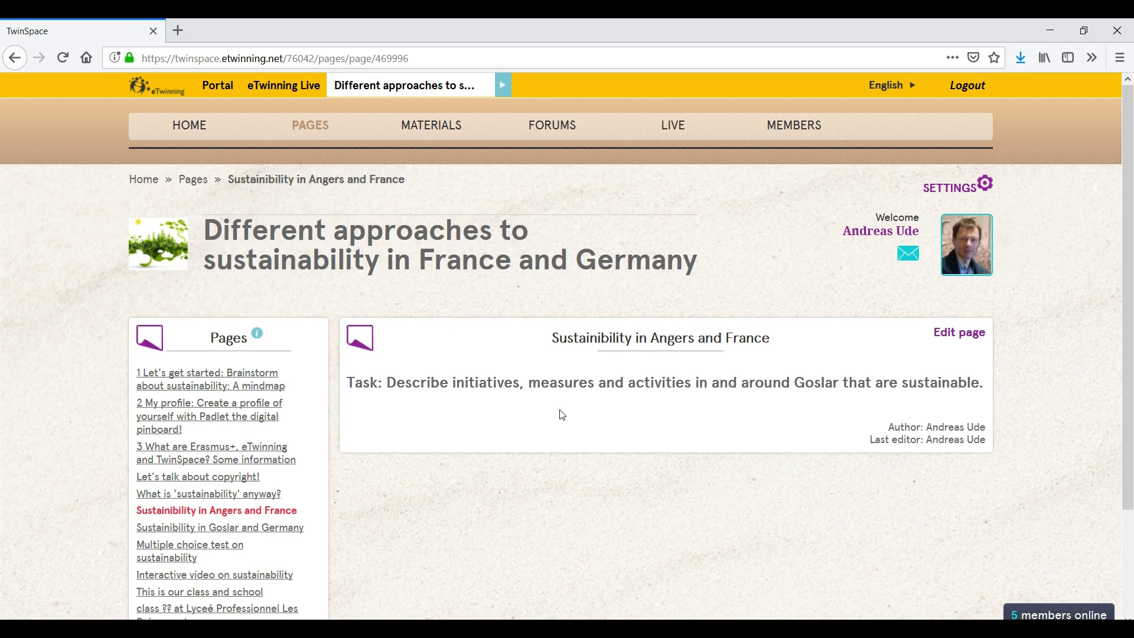
left_click(418, 132)
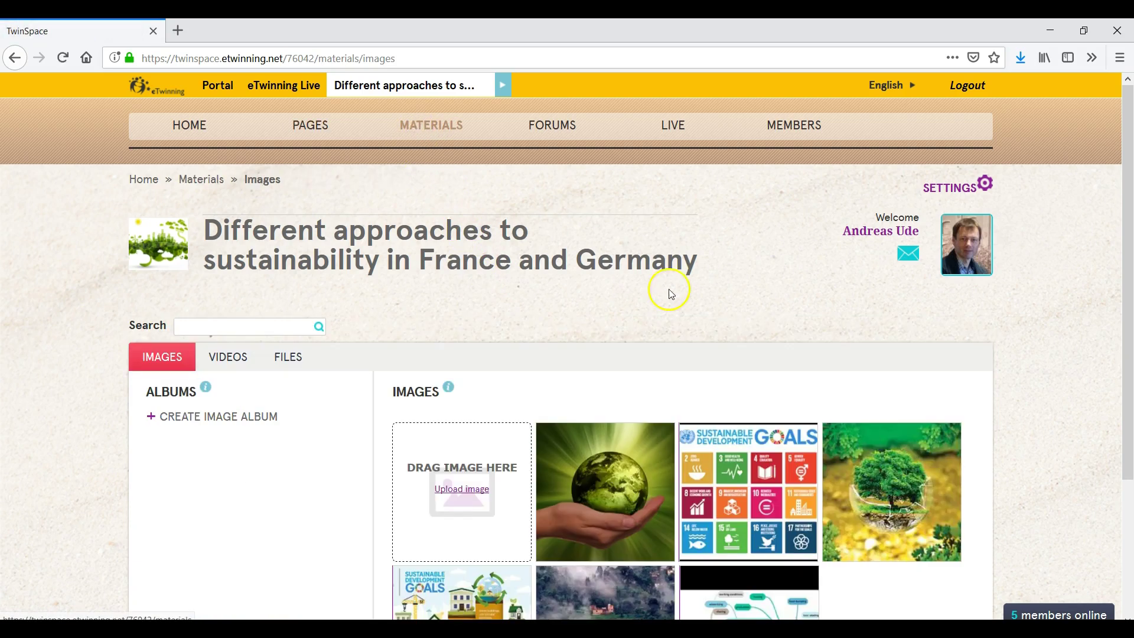
Look through the project's image collection in Materials and open the project's Forums section.
left_click_drag(1129, 148, 1130, 353)
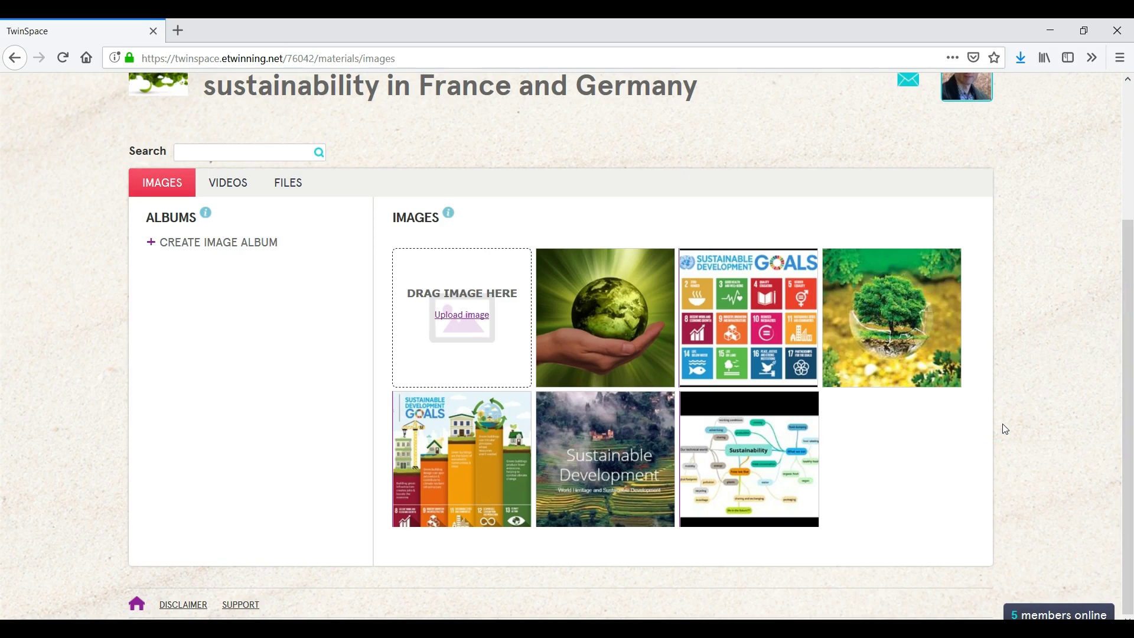
scroll(1005, 430, "up", 3)
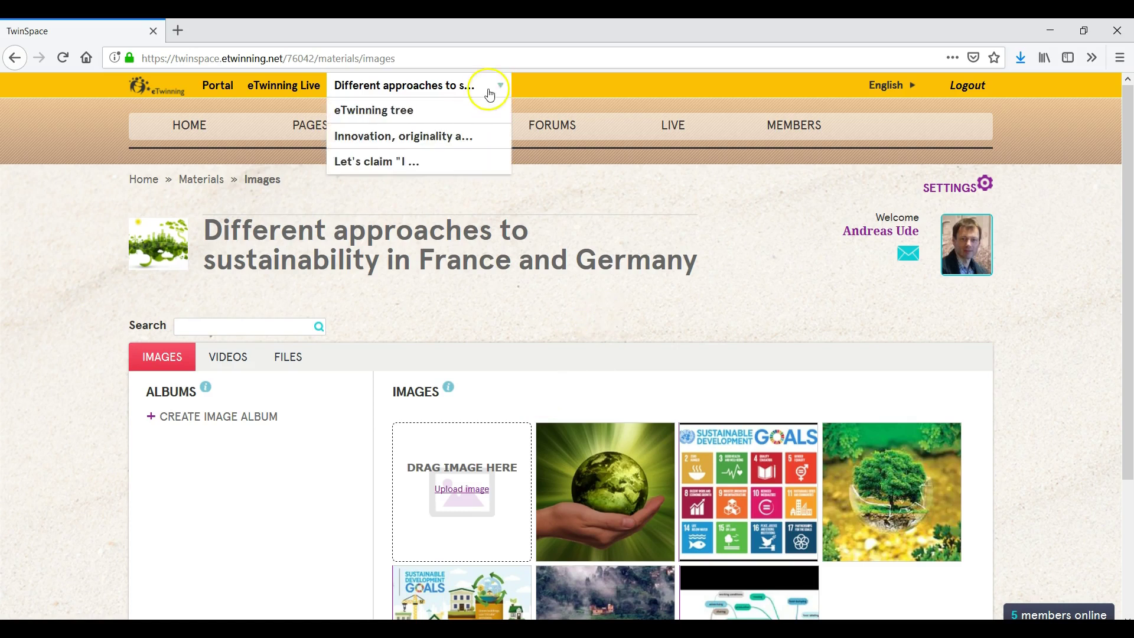
left_click(557, 128)
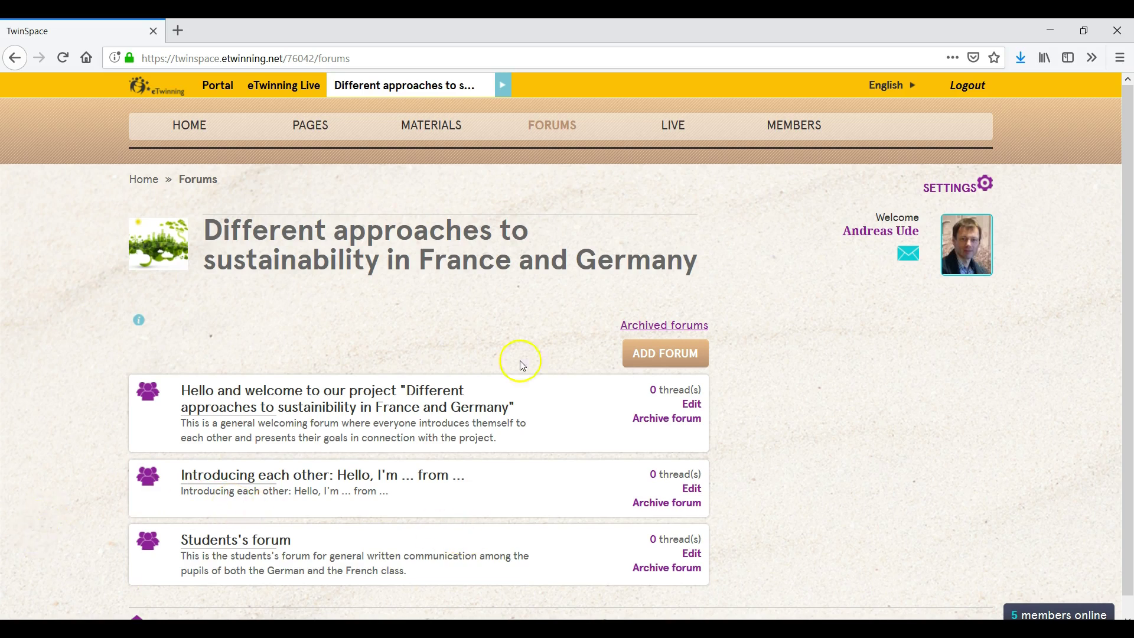
Open the project's Live section and view its chat, live event and upcoming live events areas.
left_click(670, 135)
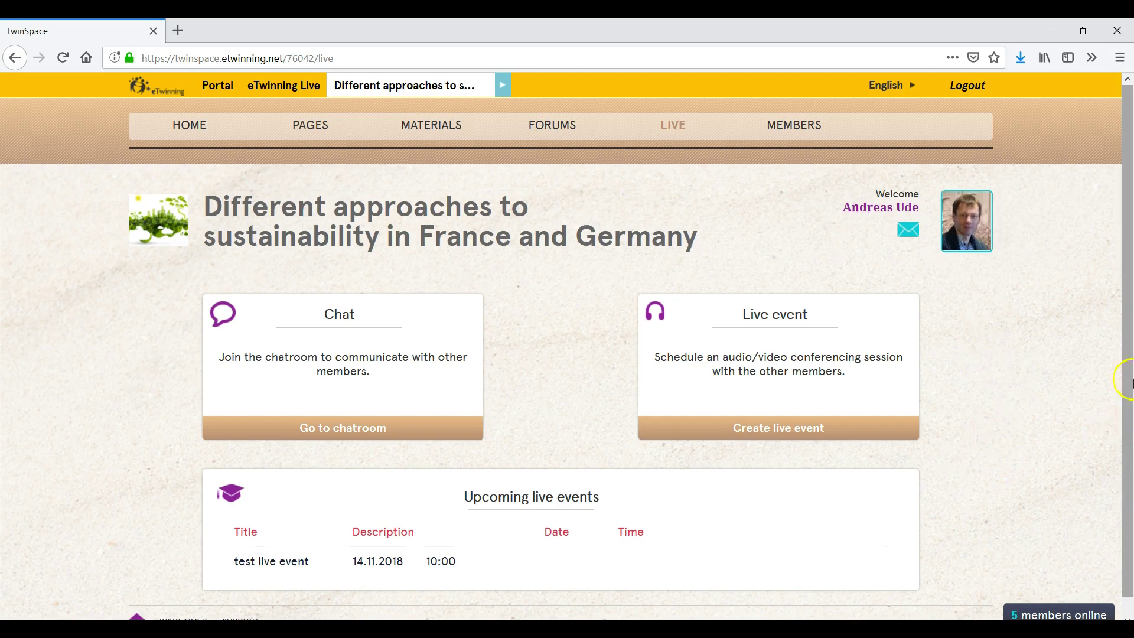
scroll(1126, 227, "down", 1)
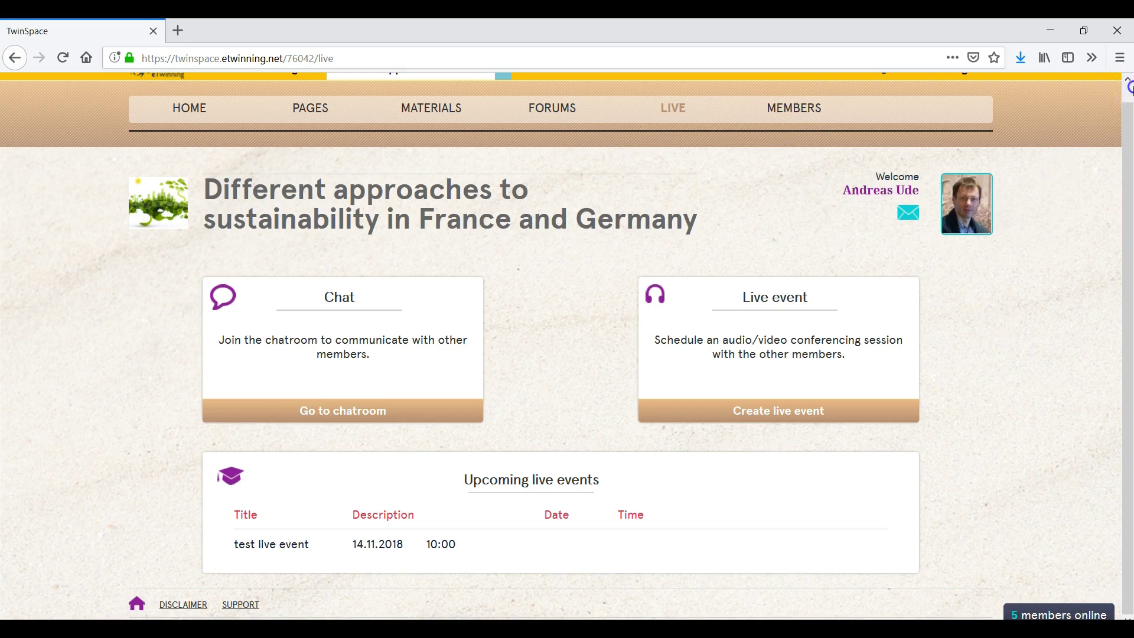
left_click(1128, 80)
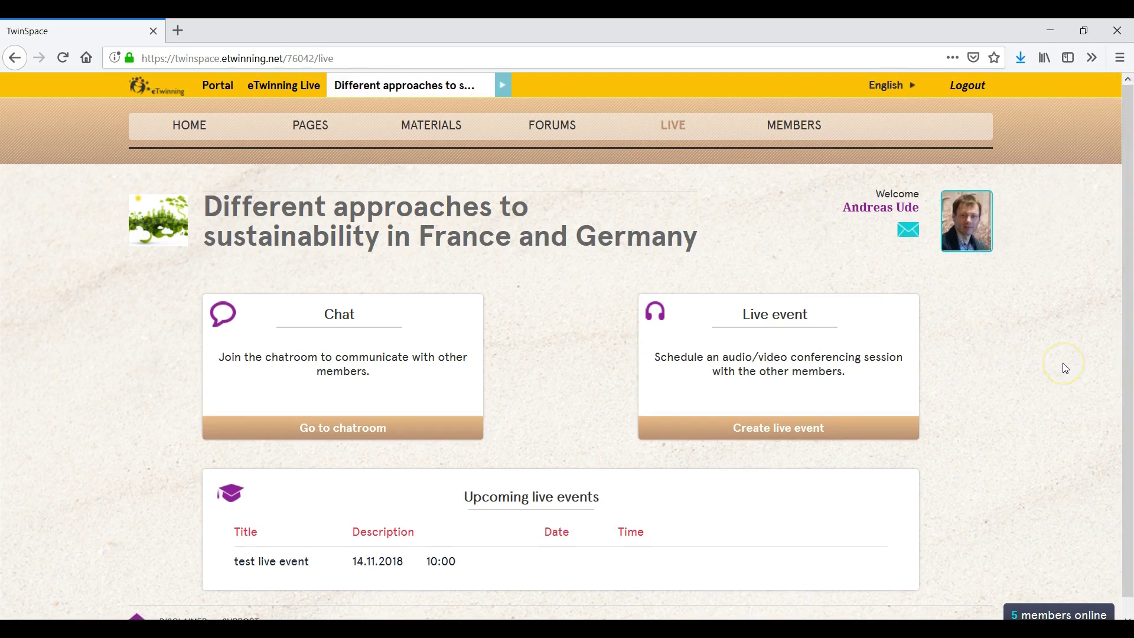